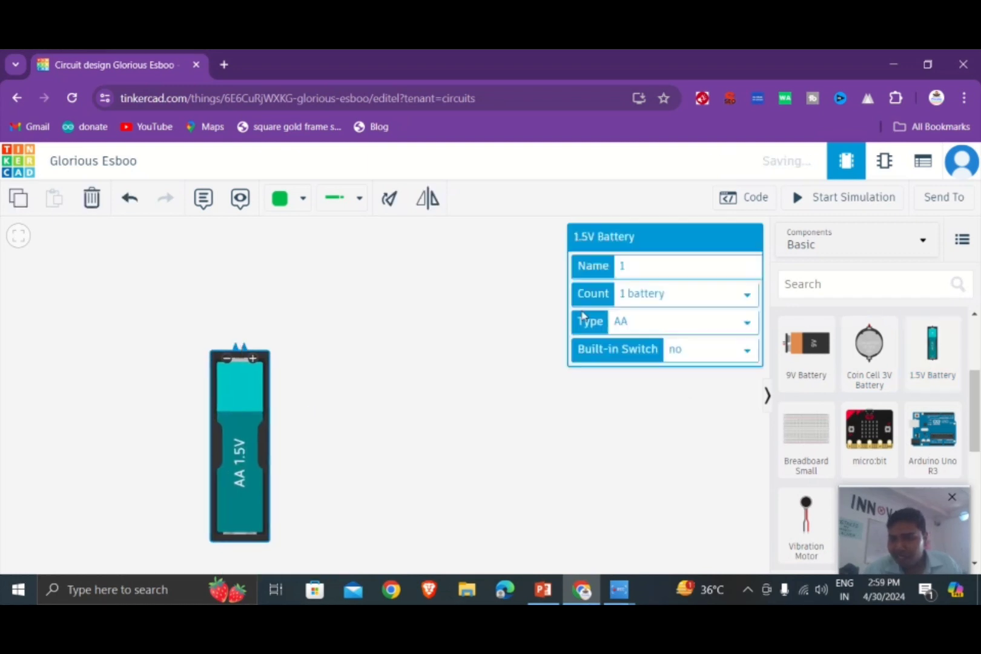
# List all available components and place a Power Supply in the workspace to the right of the 1.5V battery.
pyautogui.click(914, 295)
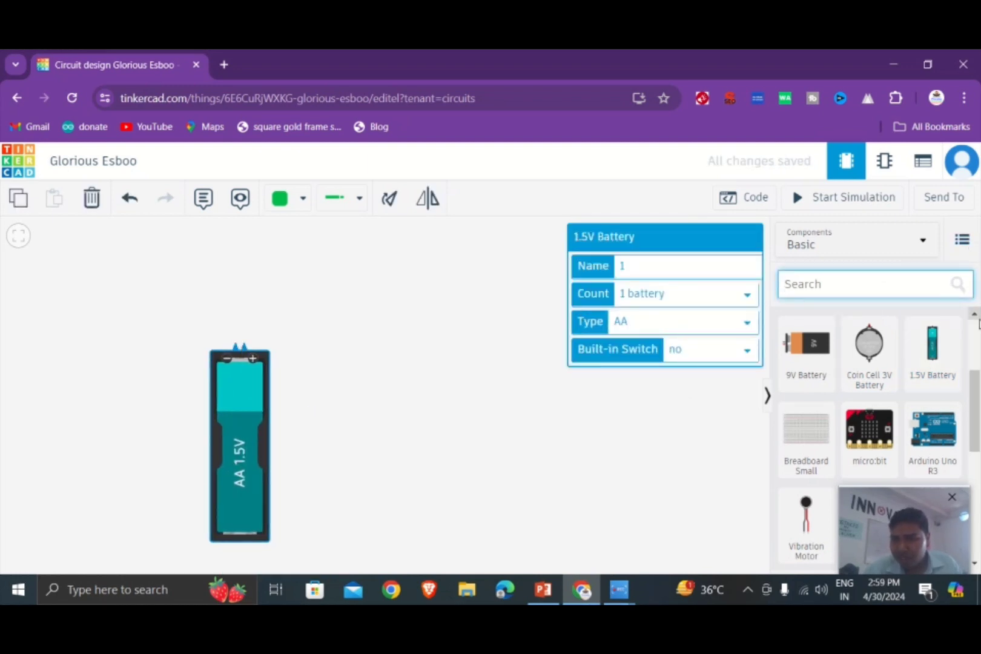
pyautogui.scroll(-2, 869, 394)
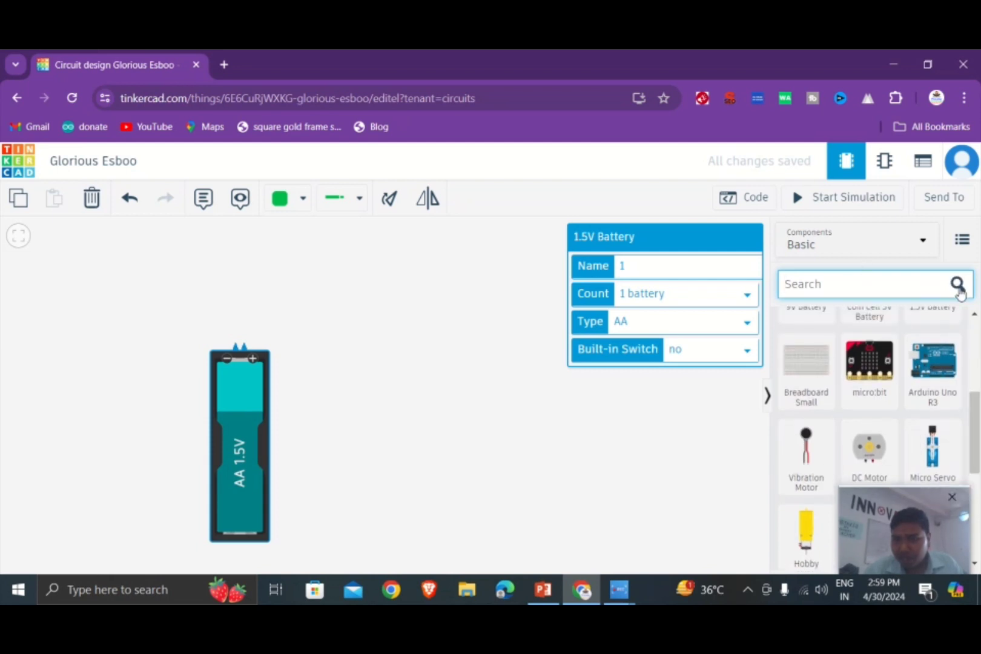
pyautogui.click(898, 242)
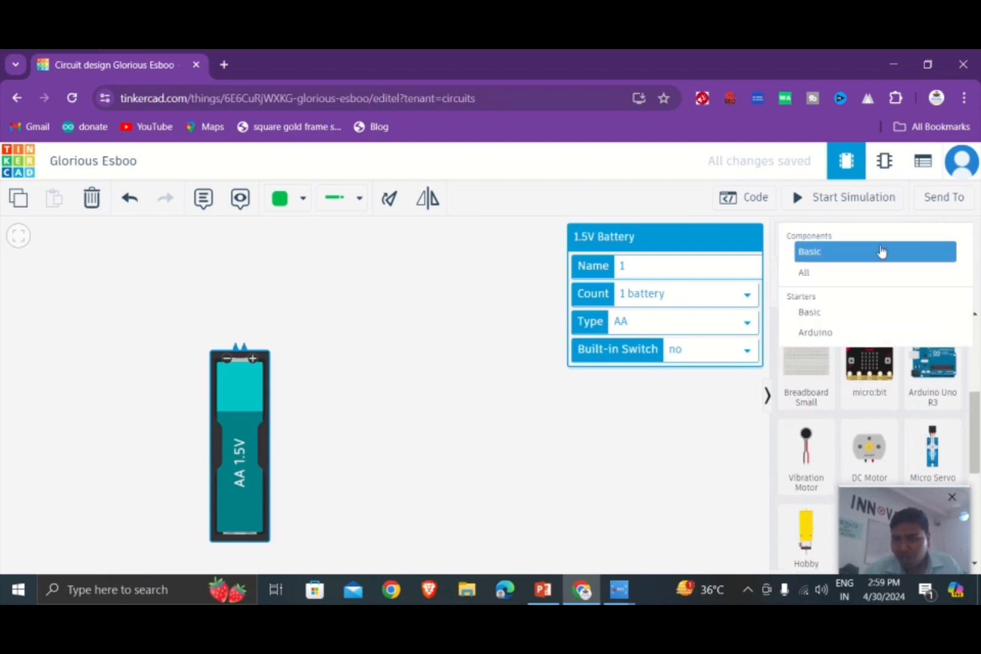
pyautogui.click(831, 280)
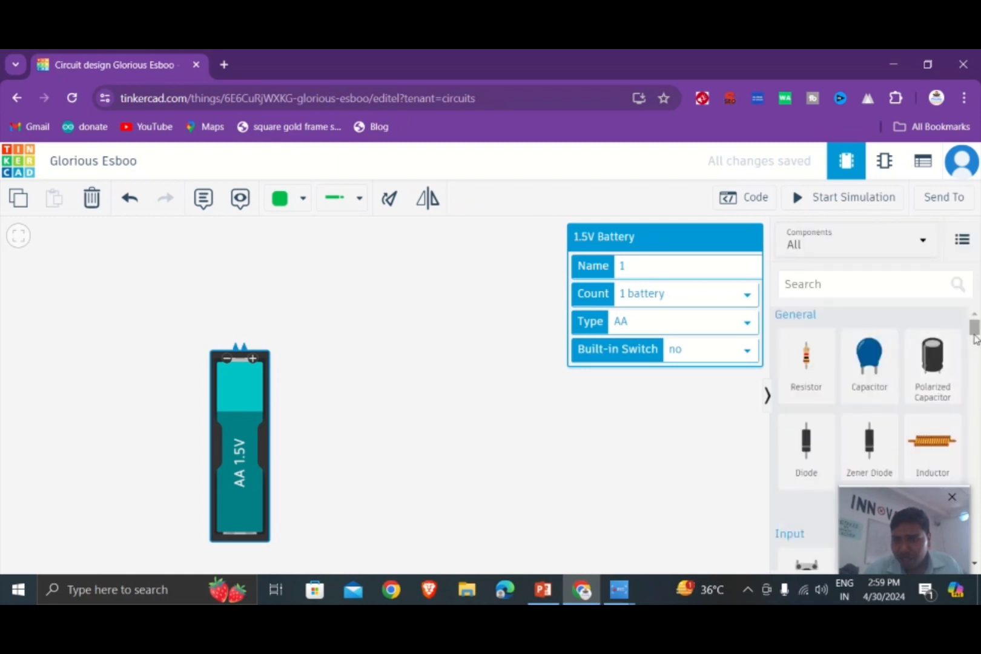
pyautogui.moveTo(974, 336); pyautogui.dragTo(979, 471)
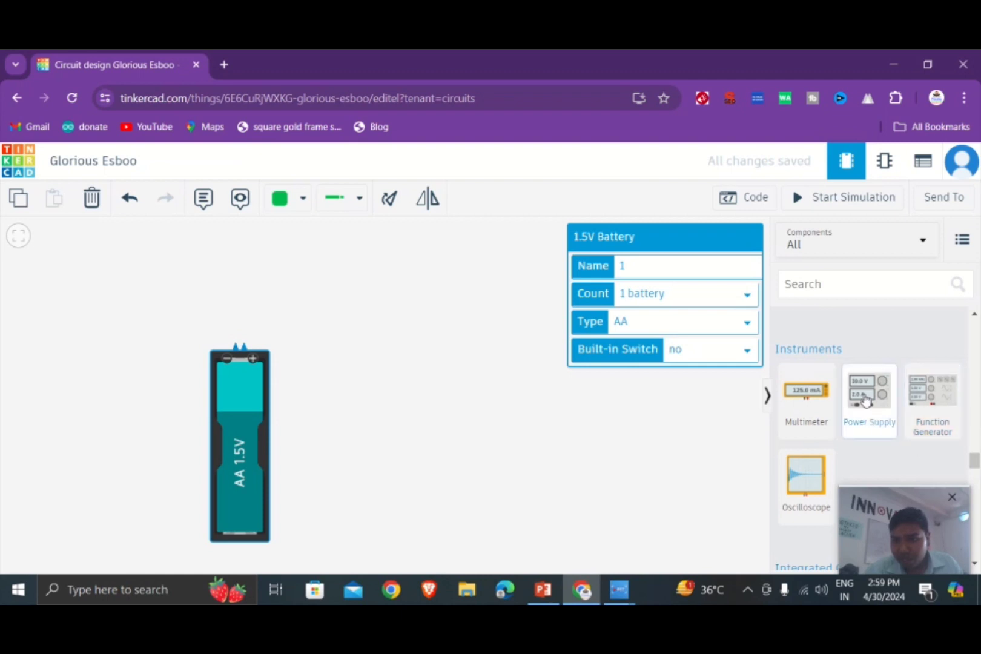
pyautogui.moveTo(865, 402); pyautogui.dragTo(447, 419)
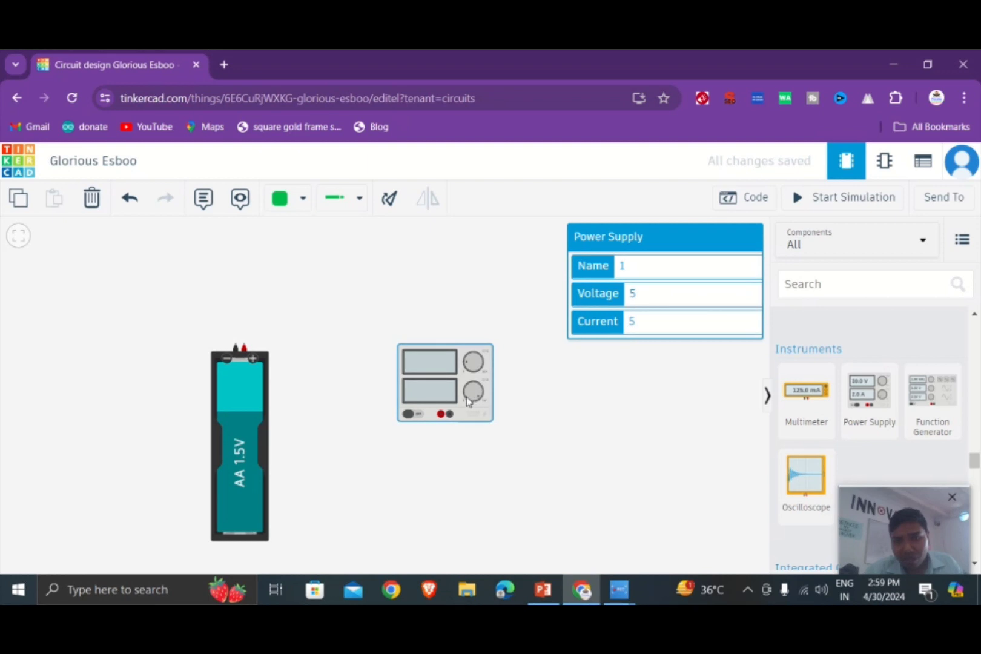
# Arrange the 1.5V battery and the power supply side by side, leaving free space to the right of the supply.
pyautogui.scroll(1, 466, 401)
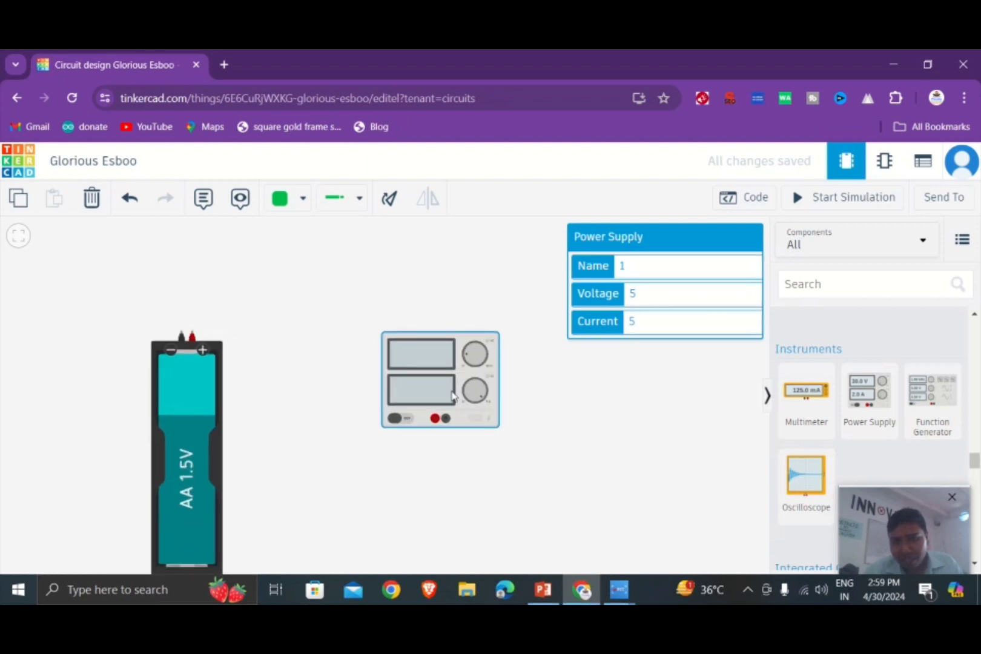
pyautogui.scroll(3, 455, 393)
pyautogui.moveTo(483, 338); pyautogui.dragTo(459, 394)
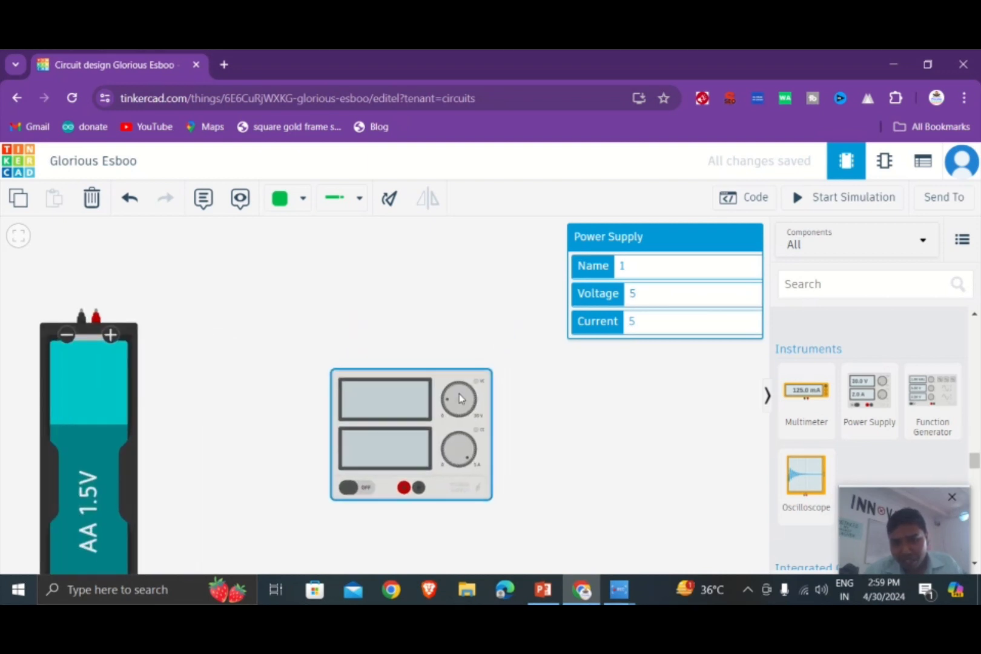
pyautogui.moveTo(77, 460); pyautogui.dragTo(151, 378)
pyautogui.scroll(1, 350, 417)
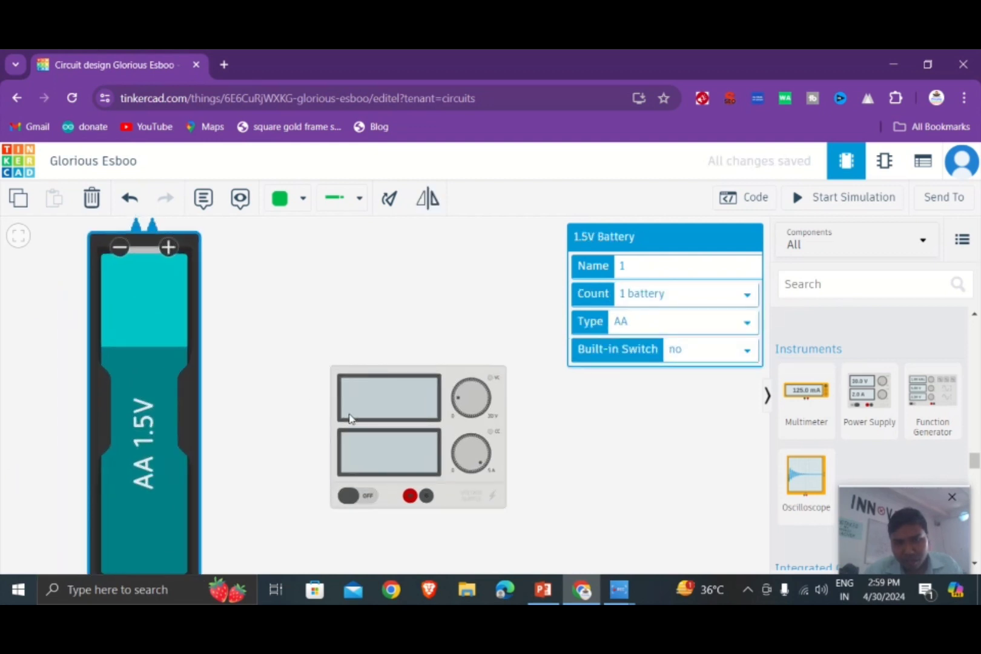
pyautogui.moveTo(116, 372); pyautogui.dragTo(76, 453)
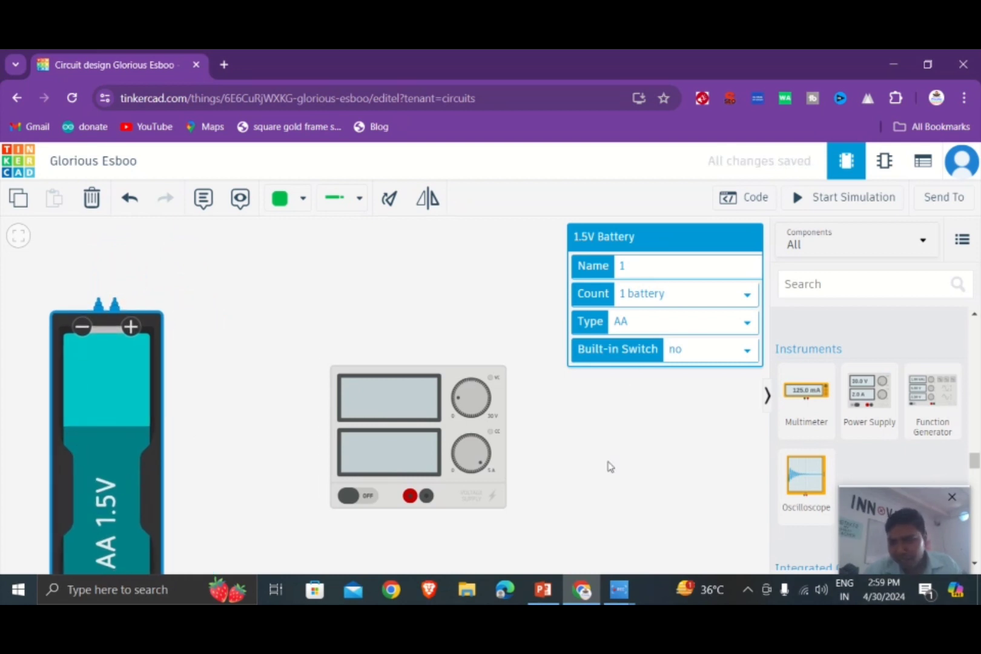
pyautogui.moveTo(448, 429); pyautogui.dragTo(407, 420)
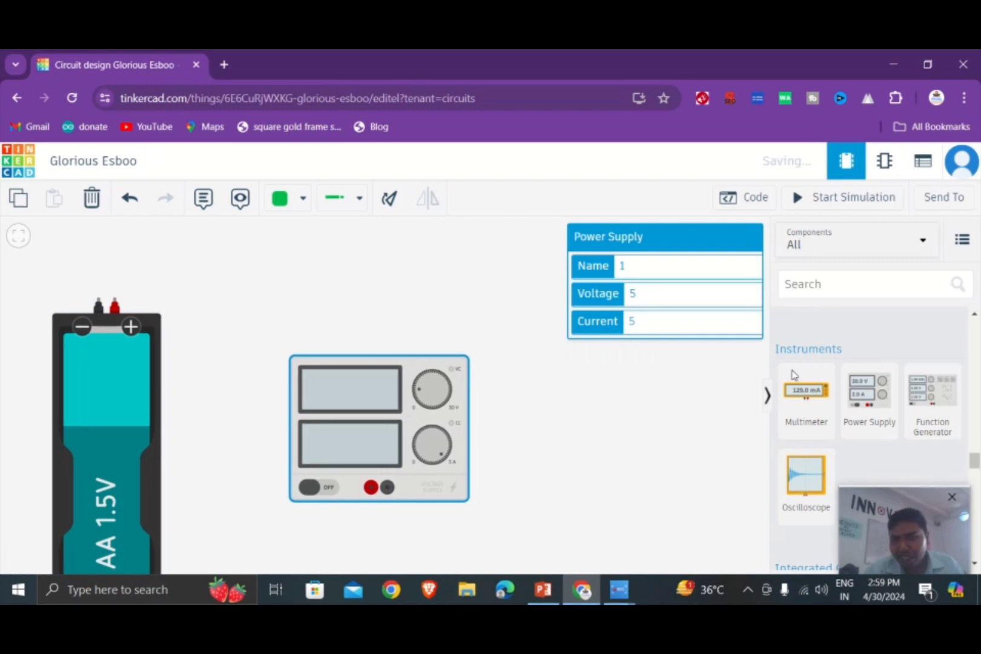
# Search the components for "bulb" and place a Light bulb to the upper right of the power supply.
pyautogui.click(827, 286)
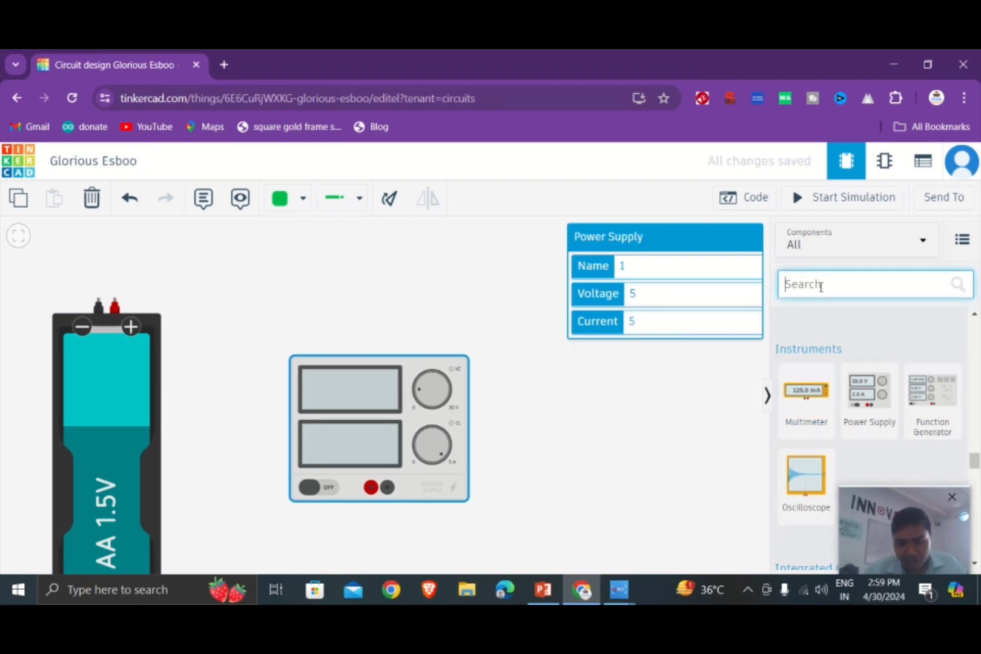
pyautogui.write('bulb')
pyautogui.press('BackSpace')
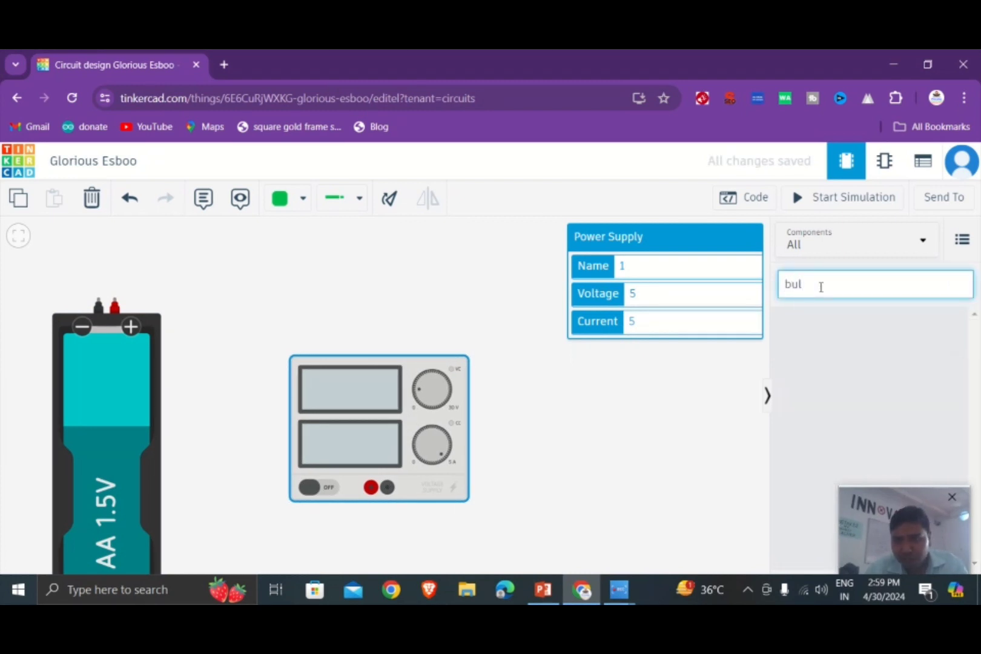
pyautogui.write('b')
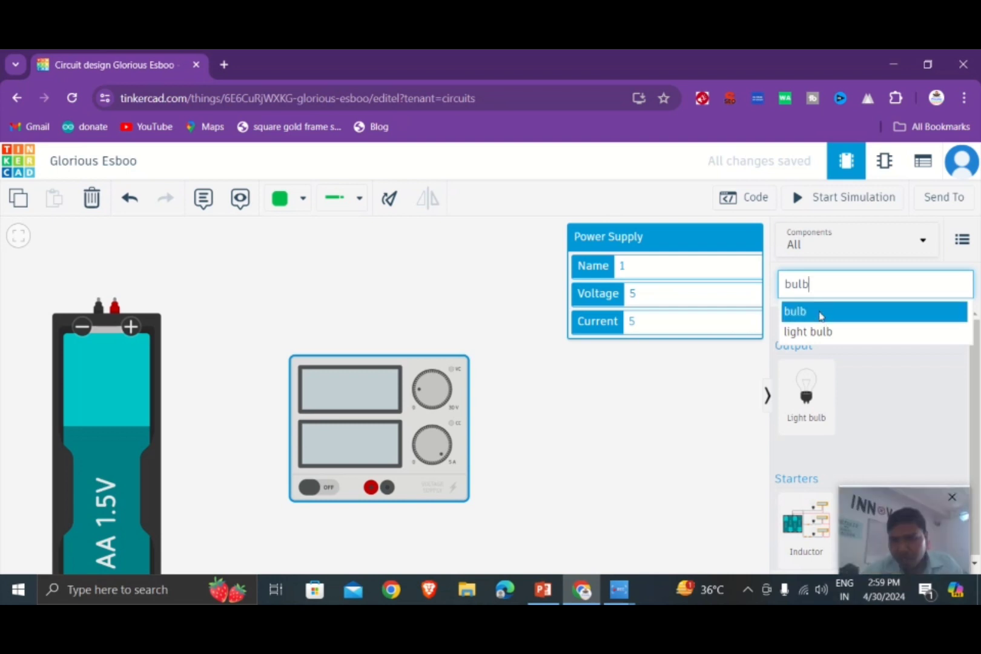
pyautogui.click(819, 312)
pyautogui.moveTo(797, 387); pyautogui.dragTo(552, 415)
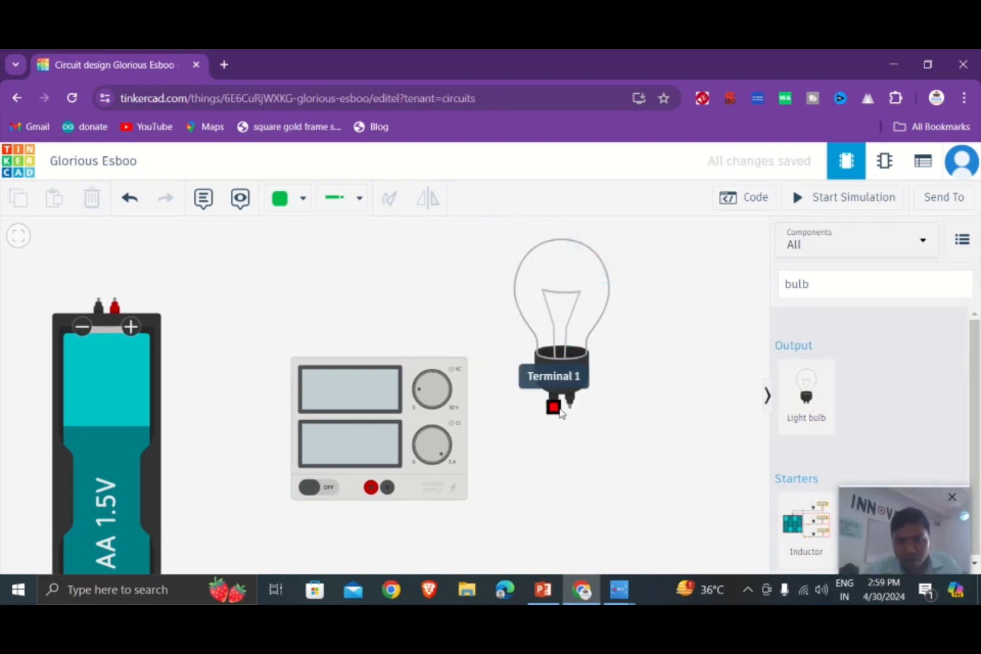
# Wire the bulb's Terminal 1 to the power supply's black negative terminal, routing the wire below the supply.
pyautogui.scroll(5, 557, 414)
pyautogui.scroll(-4, 560, 414)
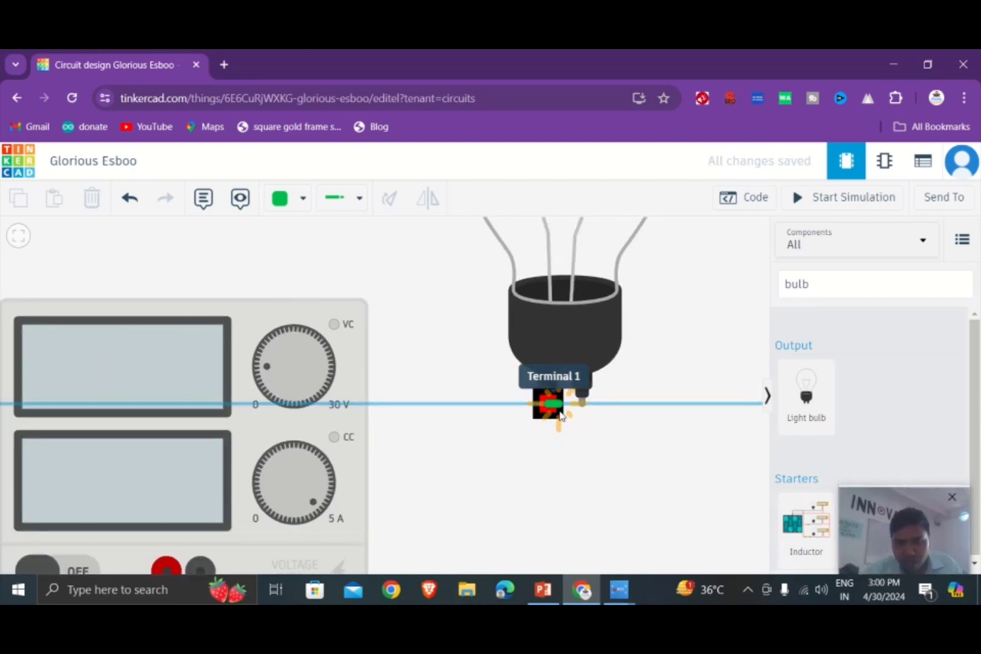
pyautogui.scroll(-2, 560, 416)
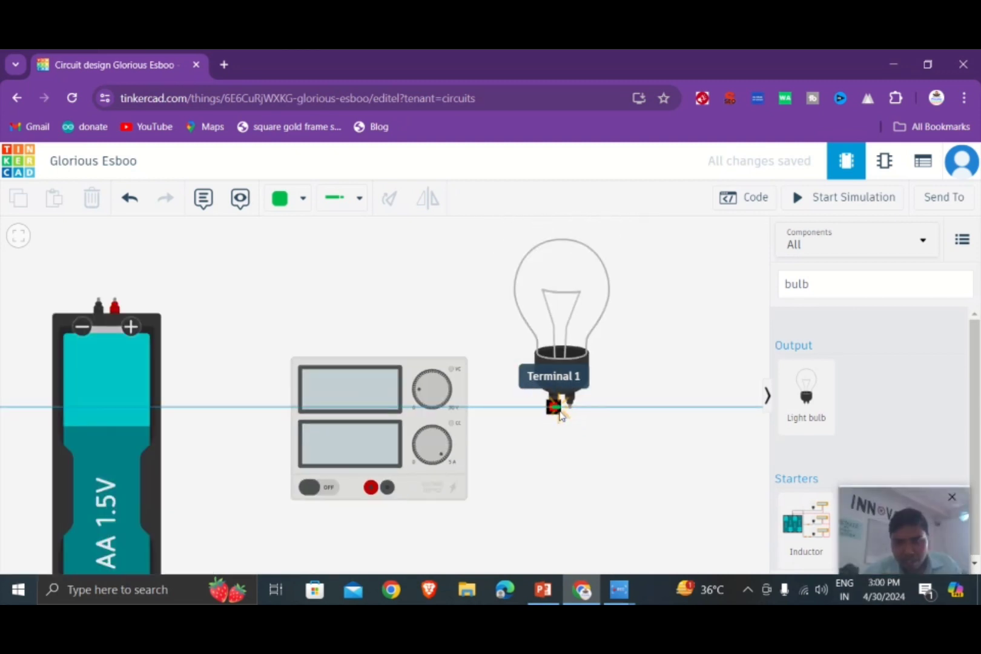
pyautogui.click(559, 414)
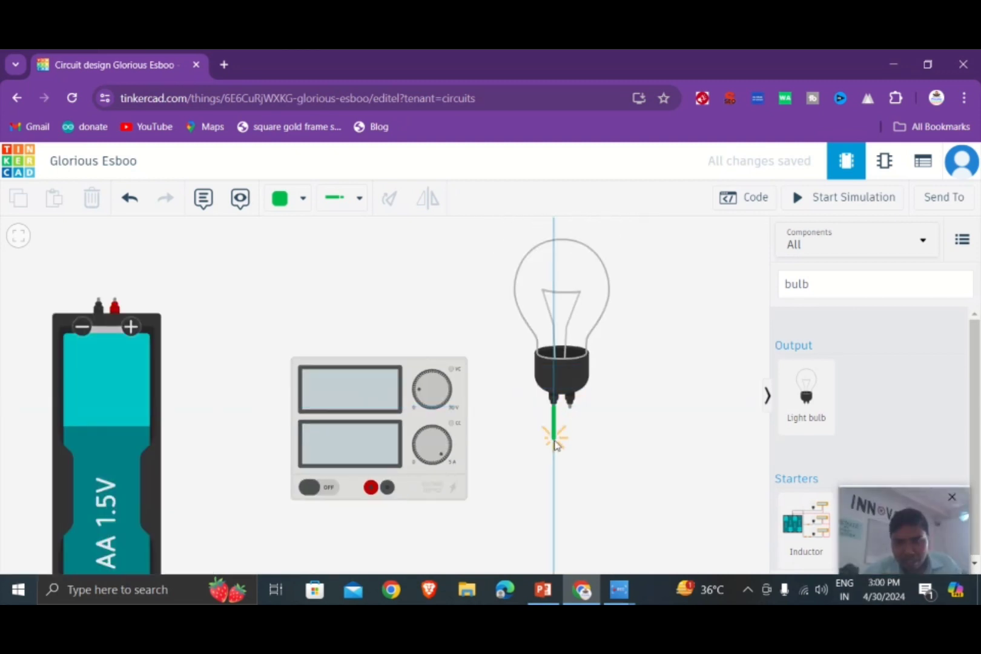
pyautogui.click(556, 525)
pyautogui.click(390, 527)
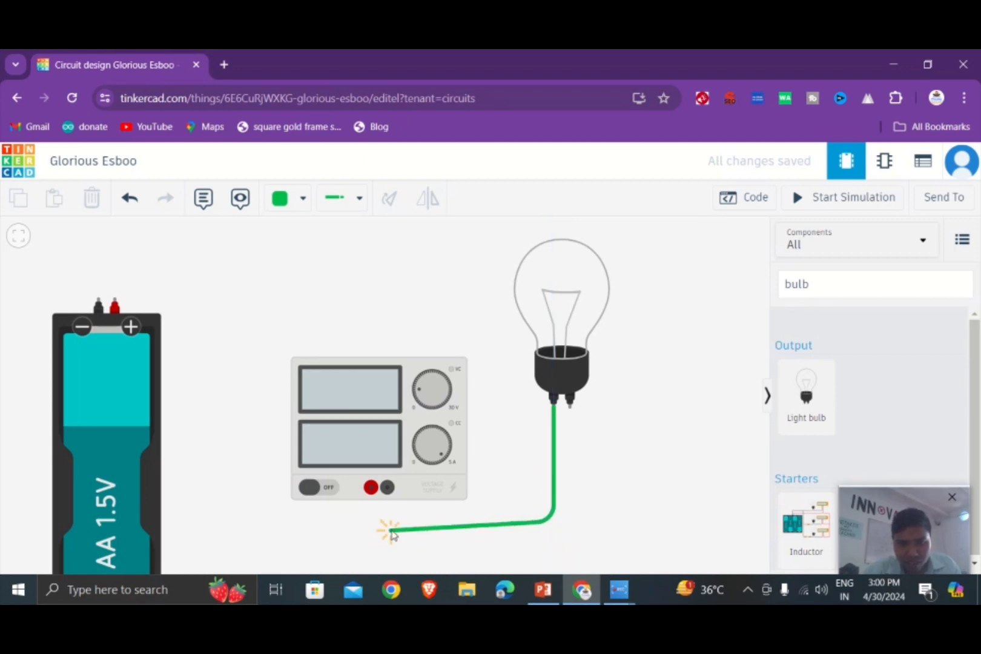
pyautogui.click(389, 491)
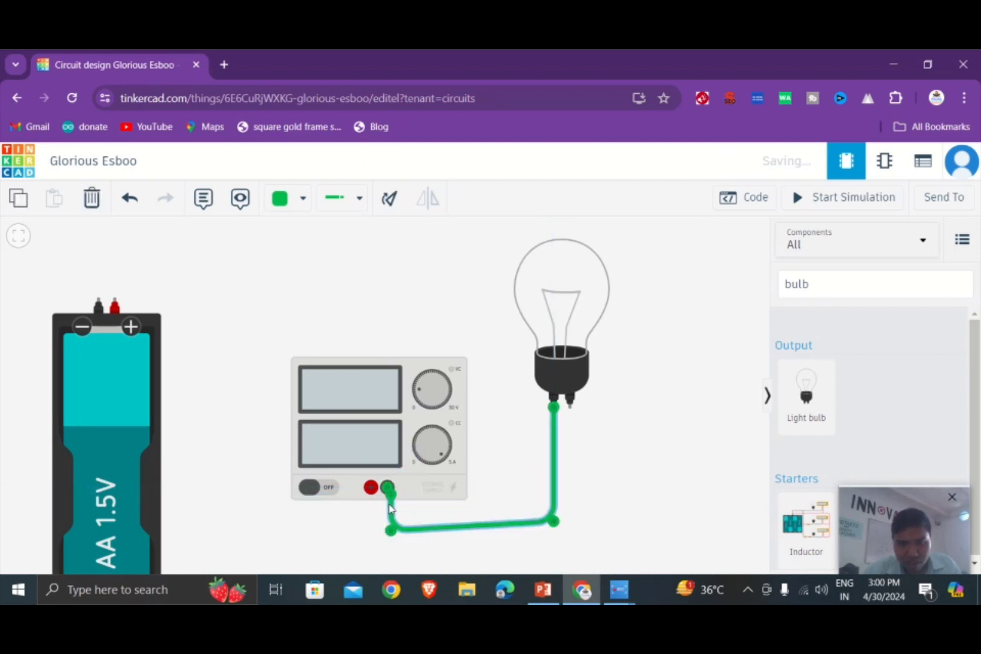
# Change the colour of the wire on the supply's negative terminal to Black.
pyautogui.click(304, 204)
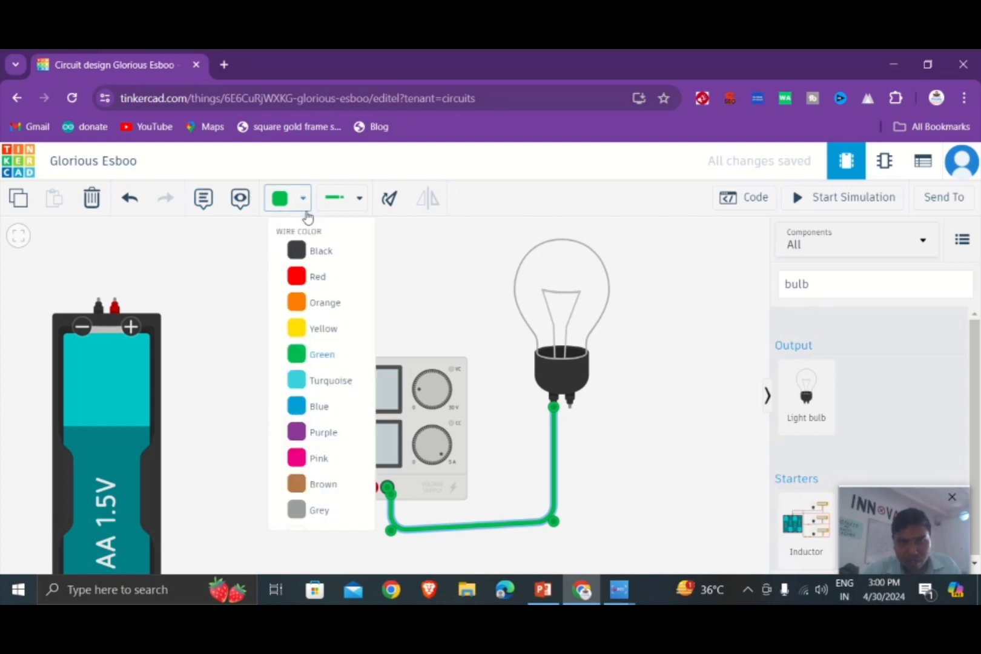
pyautogui.click(314, 252)
pyautogui.click(635, 419)
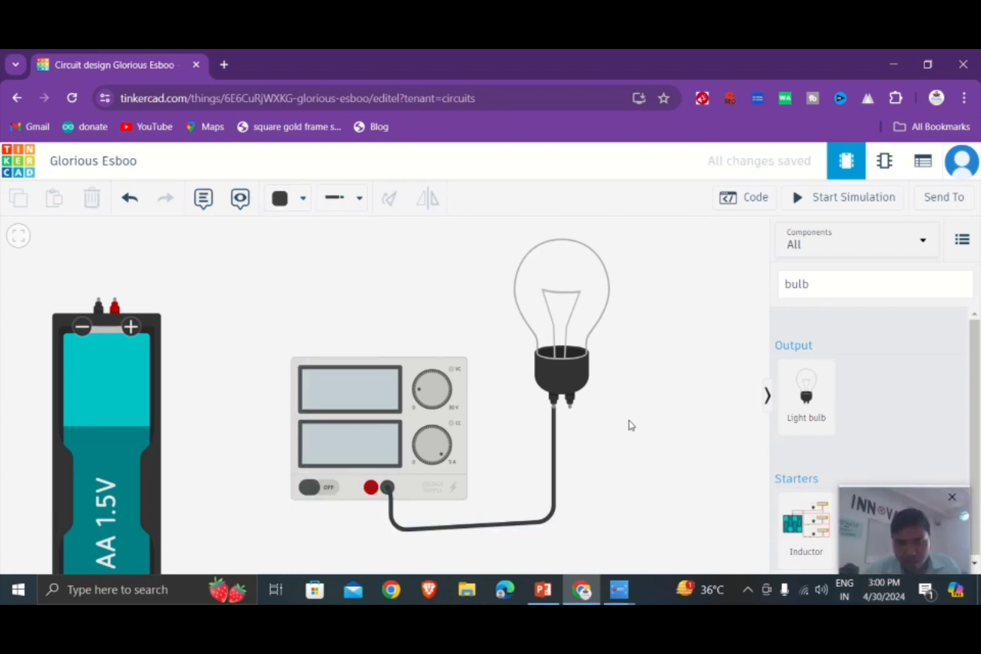
# Wire the power supply's Positive terminal to the bulb's free terminal, routing it below and around the black wire.
pyautogui.click(366, 495)
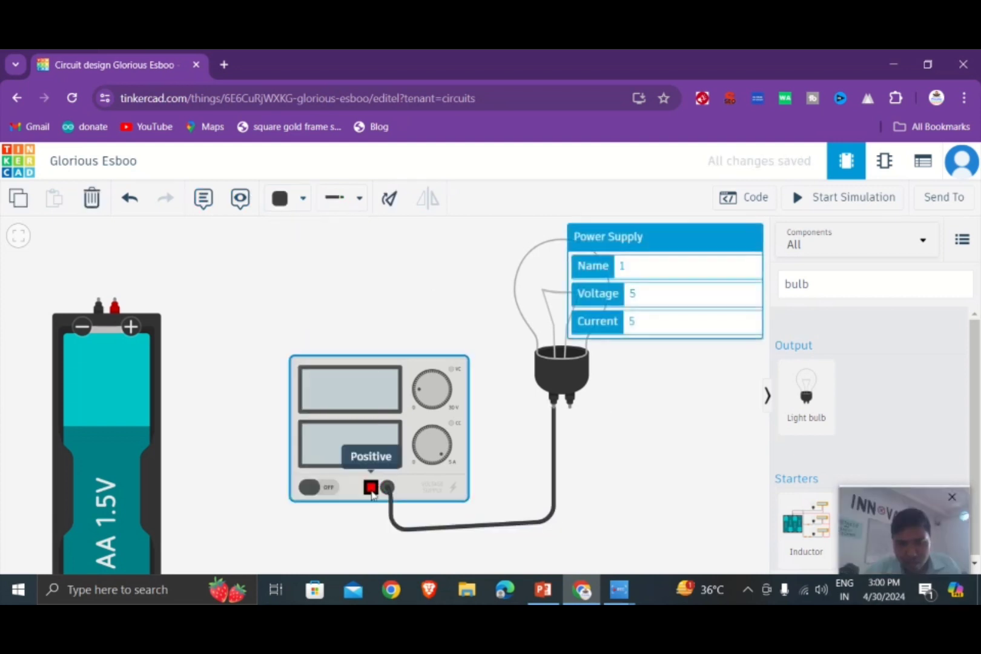
pyautogui.click(370, 487)
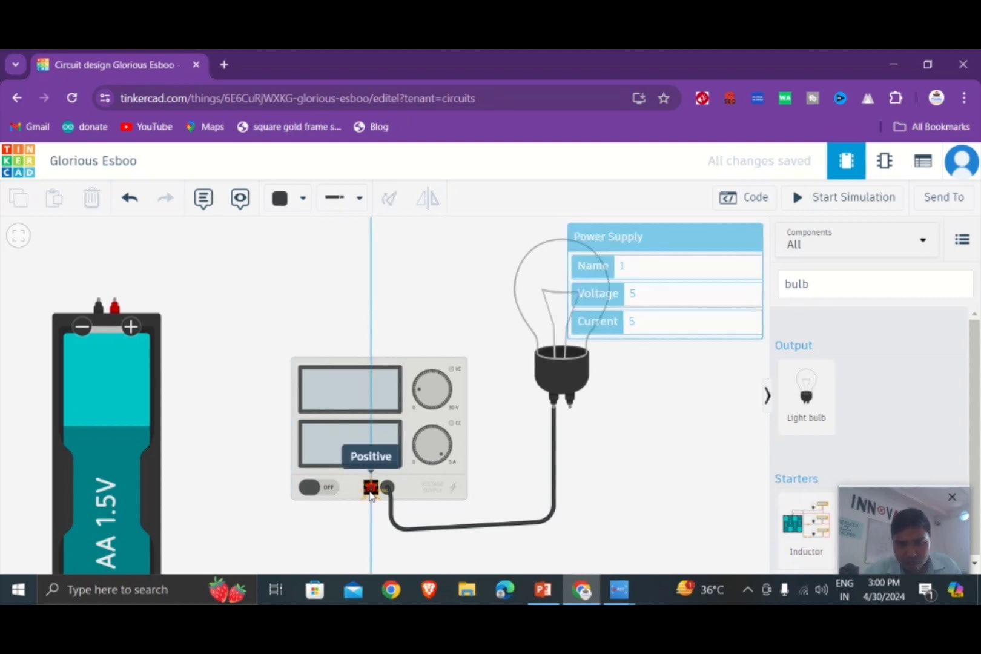
pyautogui.click(375, 553)
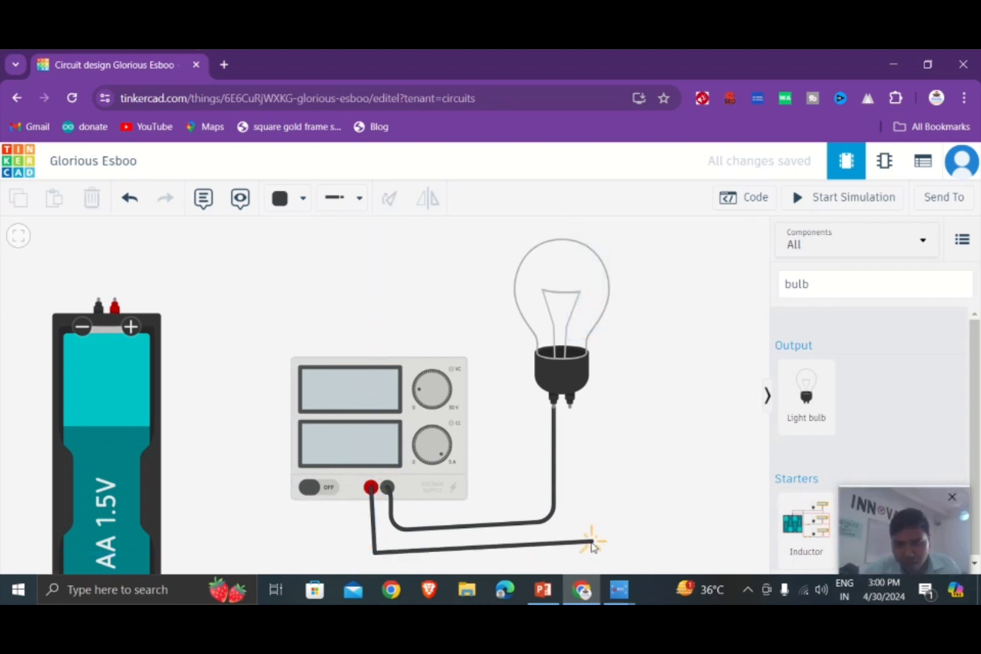
pyautogui.click(592, 545)
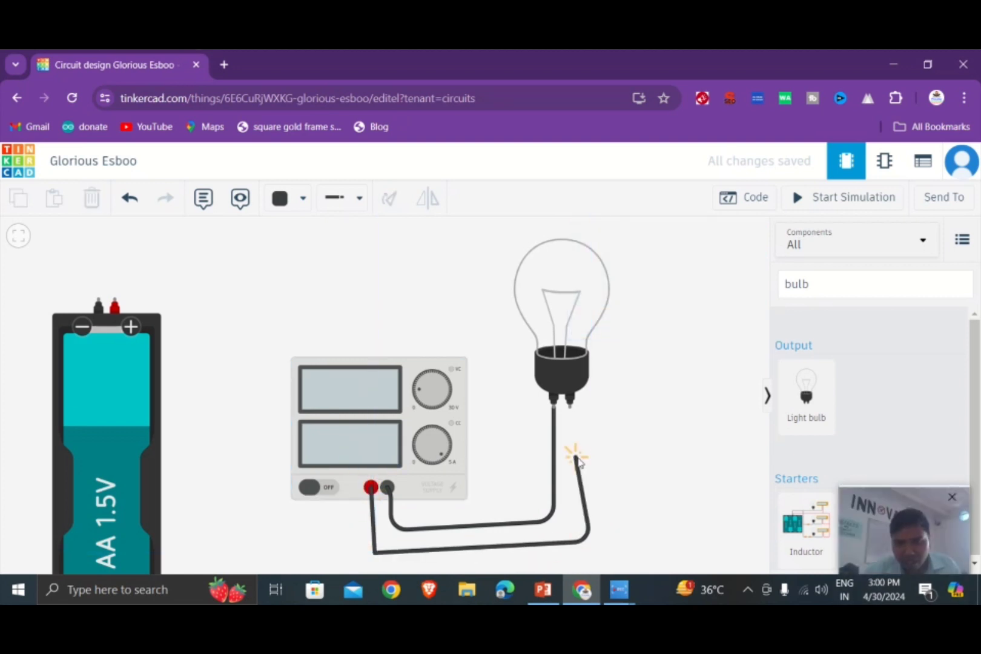
pyautogui.click(570, 407)
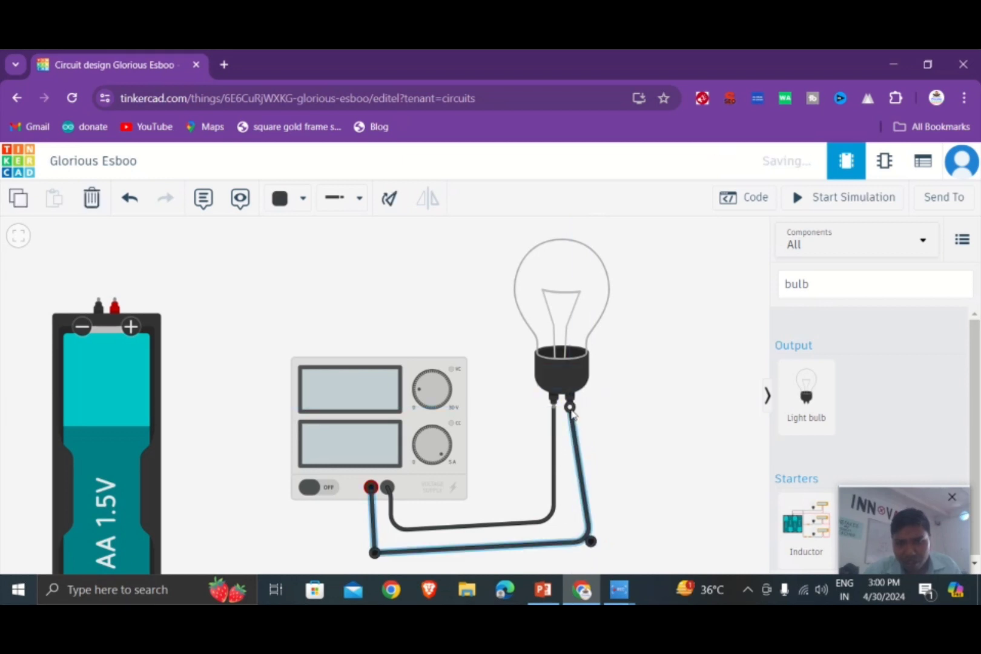
# Change the colour of the wire on the supply's Positive terminal to Red.
pyautogui.click(304, 200)
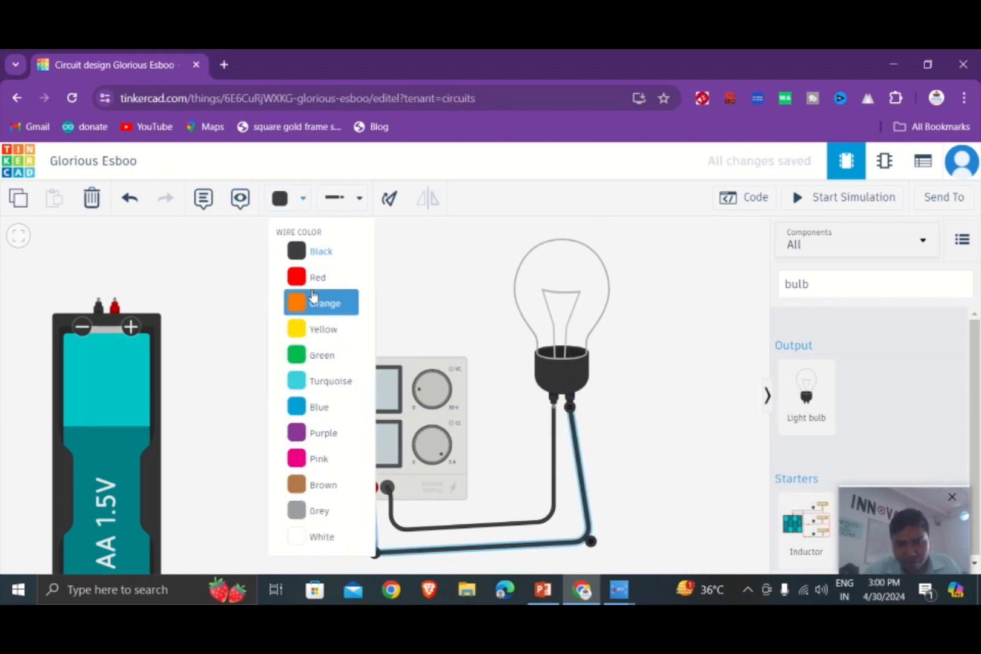
pyautogui.click(312, 285)
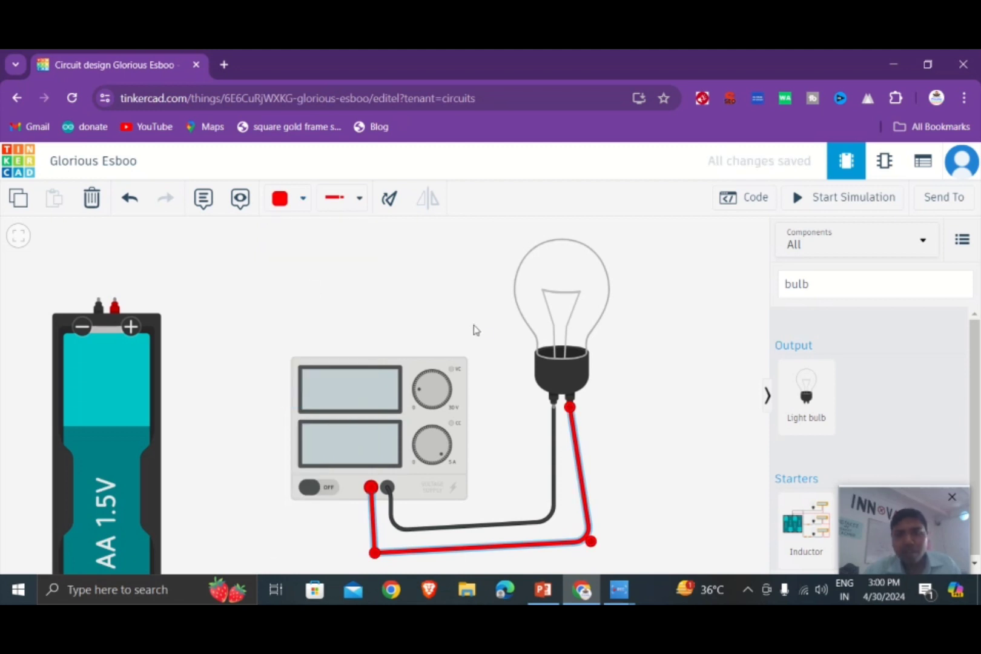
pyautogui.click(634, 370)
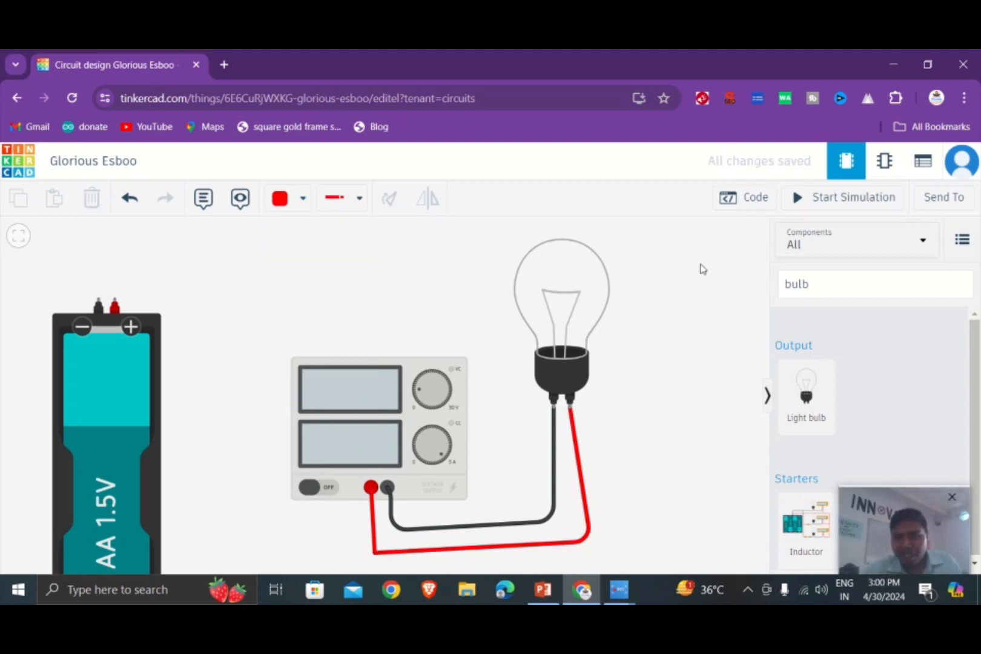
# Start the simulation and raise the power supply's voltage with its knob to about 26.6 V.
pyautogui.click(813, 207)
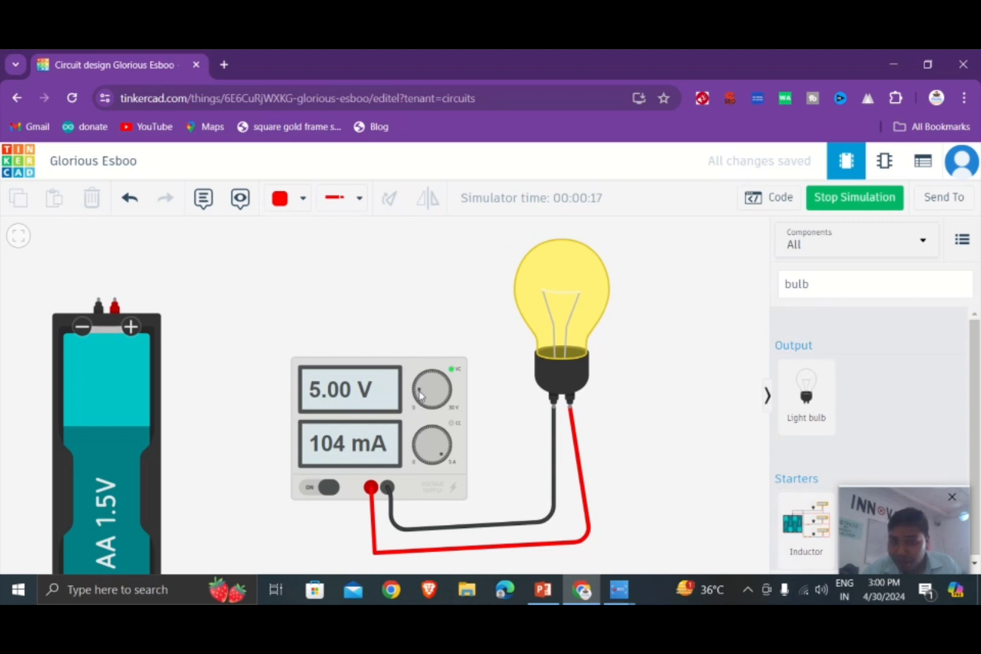
pyautogui.moveTo(421, 395); pyautogui.dragTo(441, 395)
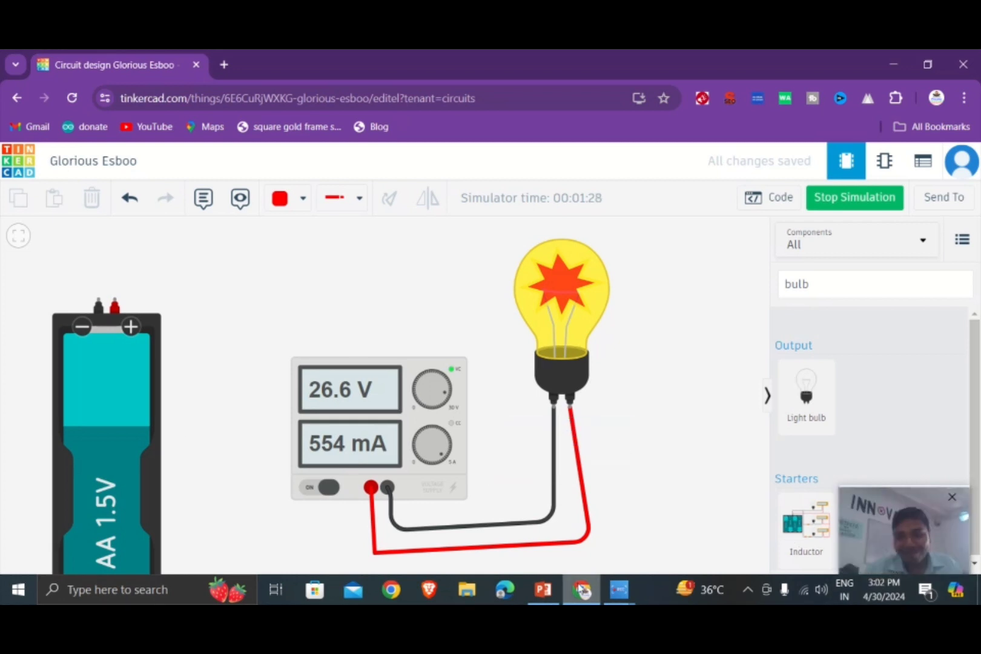
pyautogui.moveTo(619, 589)
pyautogui.click(559, 518)
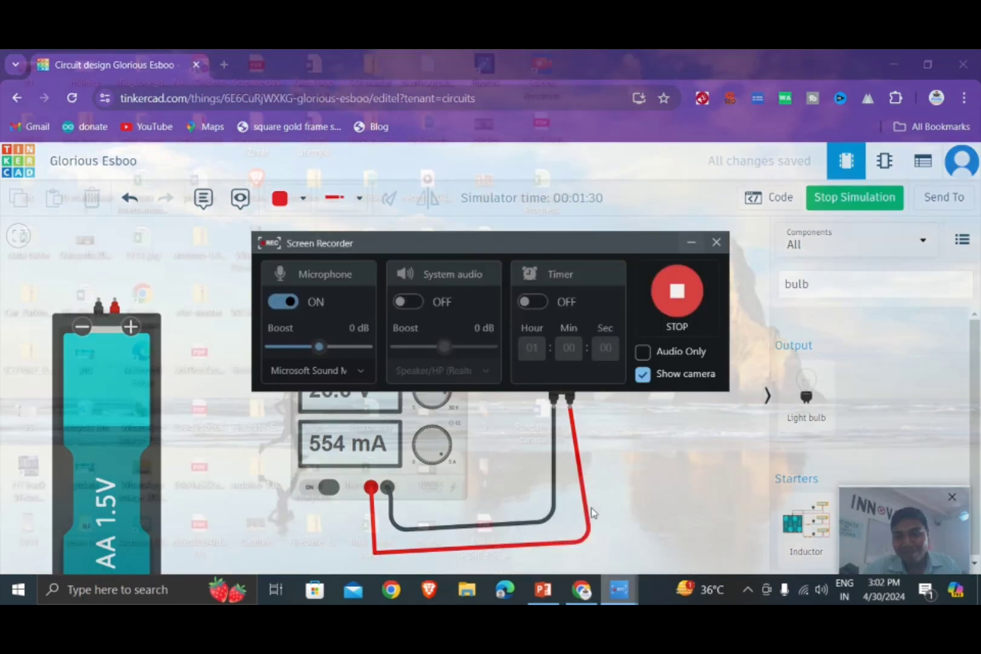